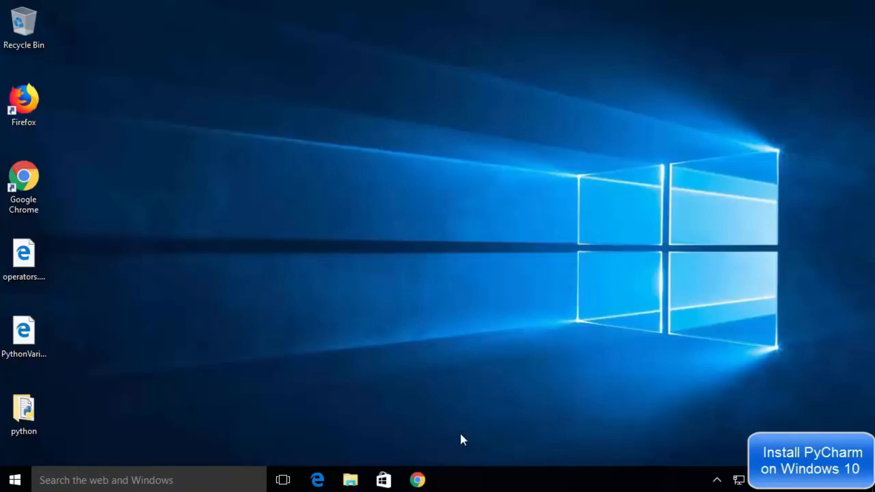
Search the web for pycharm, open the JetBrains PyCharm site and go to its Windows download page
{"action": "left_click", "coordinate": [433, 479]}
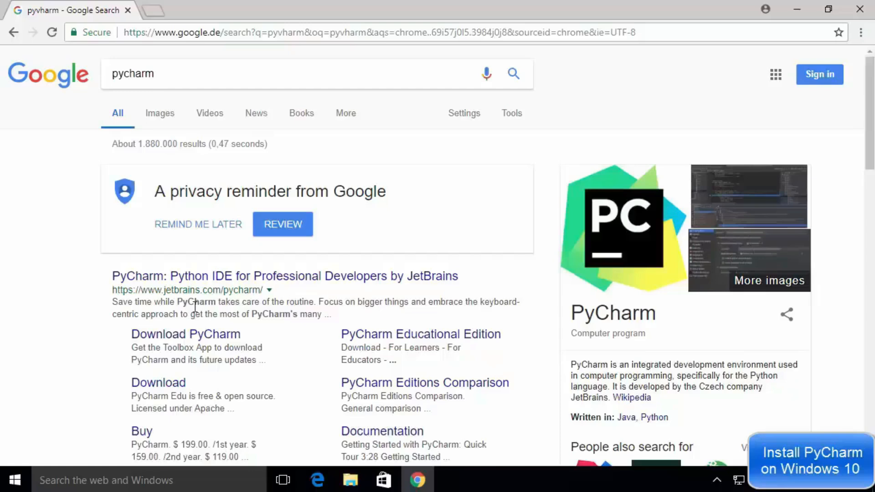
{"action": "left_click", "coordinate": [214, 285]}
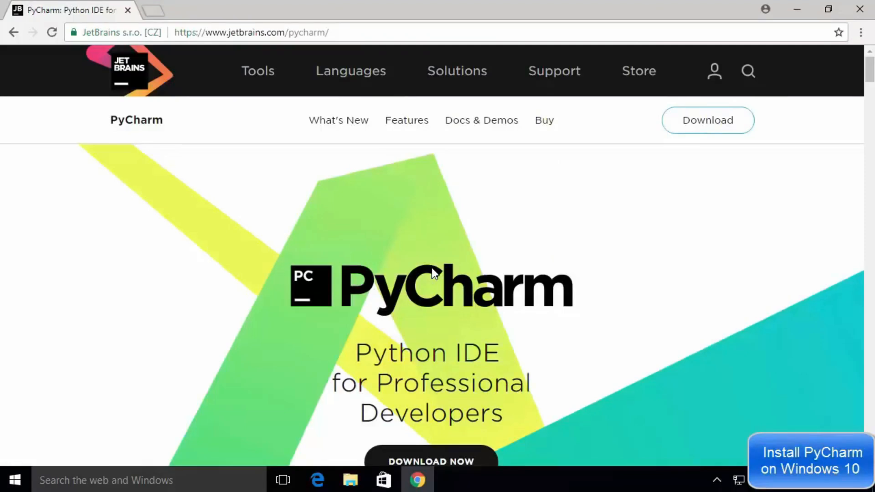
{"action": "scroll", "coordinate": [432, 267], "scroll_direction": "down", "scroll_amount": 1}
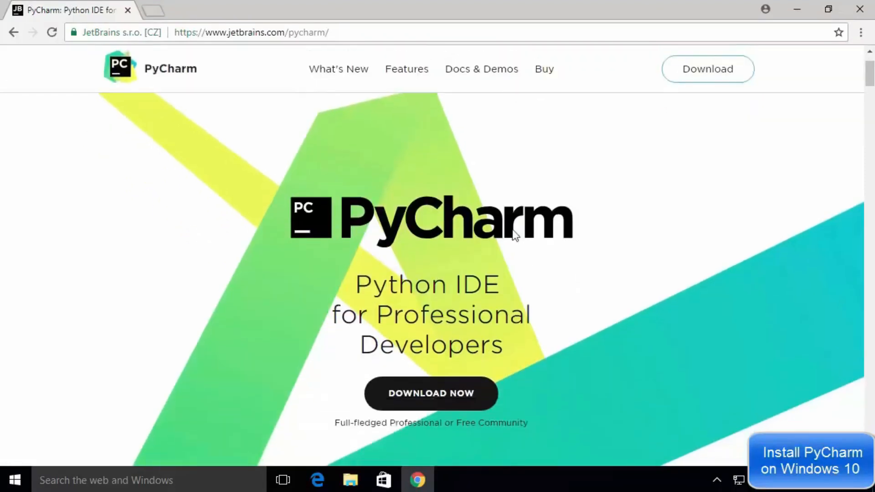
{"action": "left_click", "coordinate": [435, 399]}
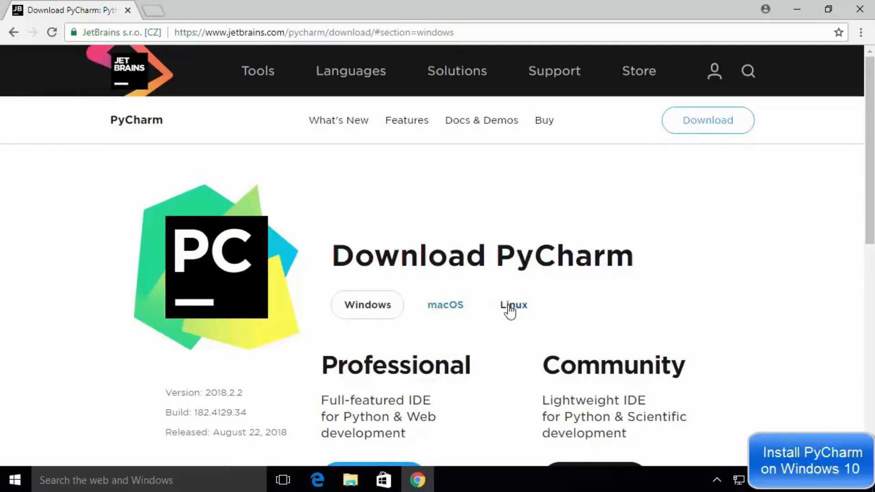
{"action": "scroll", "coordinate": [511, 311], "scroll_direction": "down", "scroll_amount": 2}
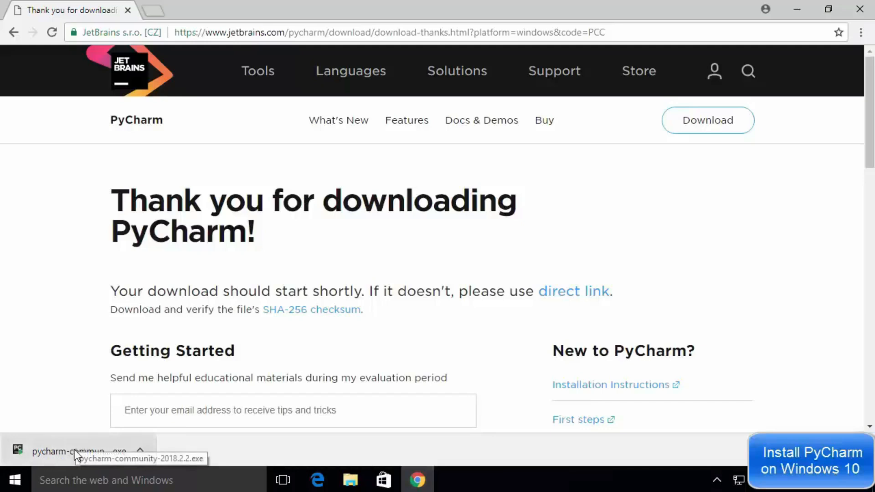
Launch the downloaded pycharm-community-2018.2.2 installer and continue past the setup welcome page
{"action": "left_click", "coordinate": [75, 449]}
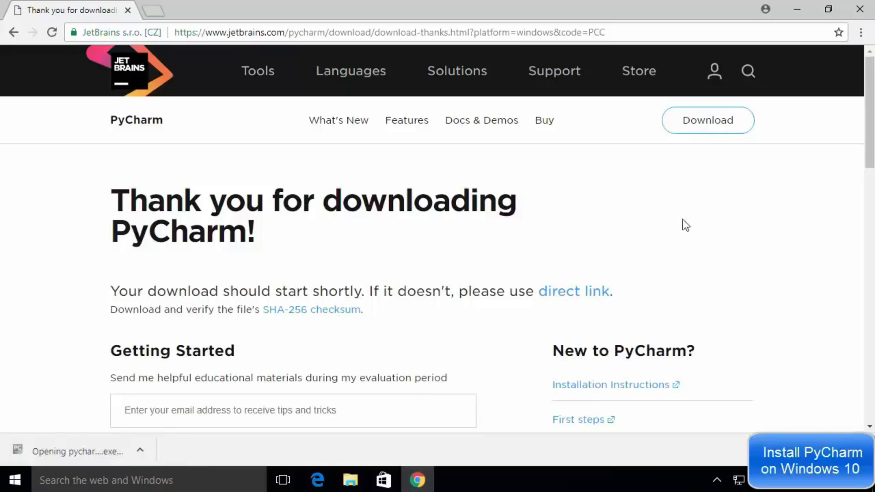
{"action": "left_click", "coordinate": [796, 10]}
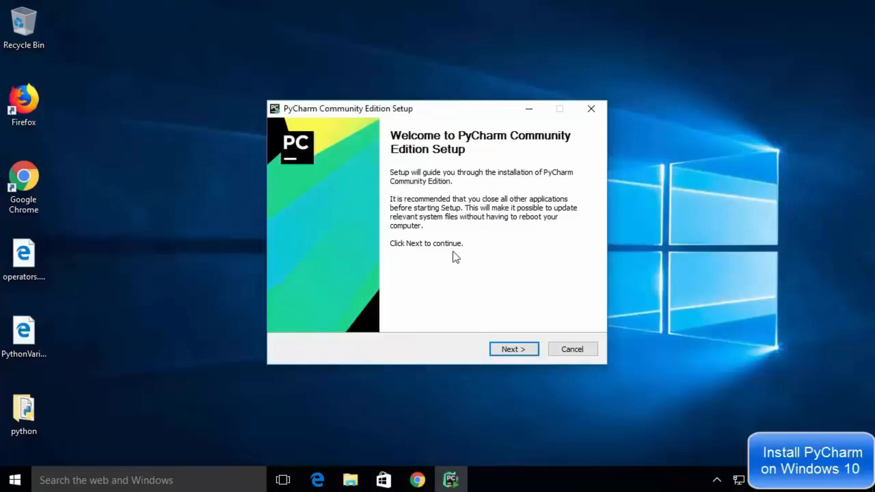
{"action": "left_click", "coordinate": [507, 349]}
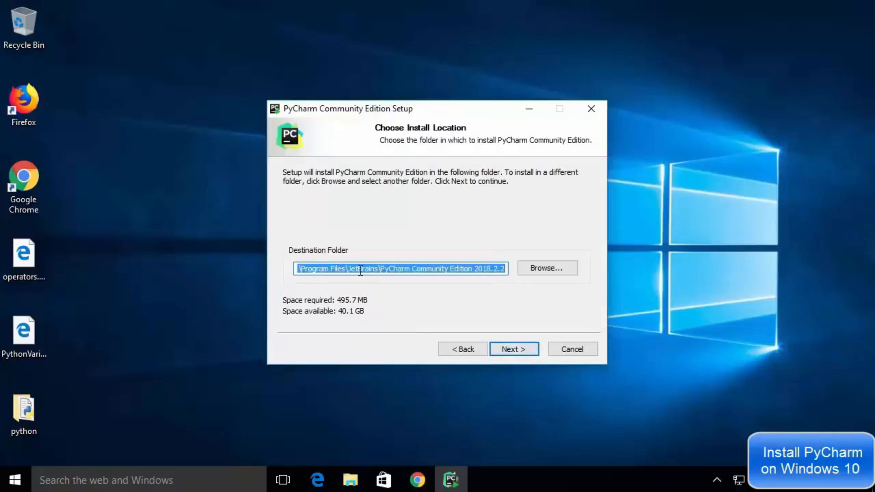
Install with the default destination folder, the default installation options and the JetBrains Start Menu folder
{"action": "left_click", "coordinate": [326, 270]}
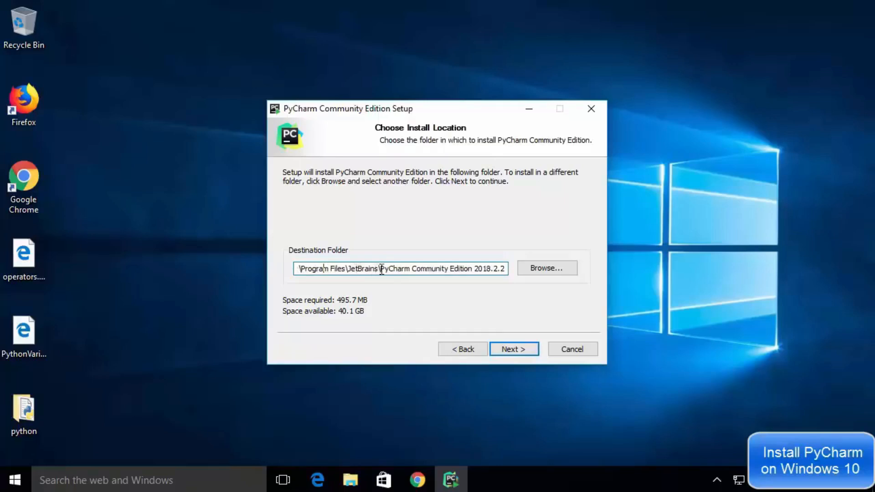
{"action": "left_click_drag", "start_coordinate": [381, 269], "coordinate": [503, 272]}
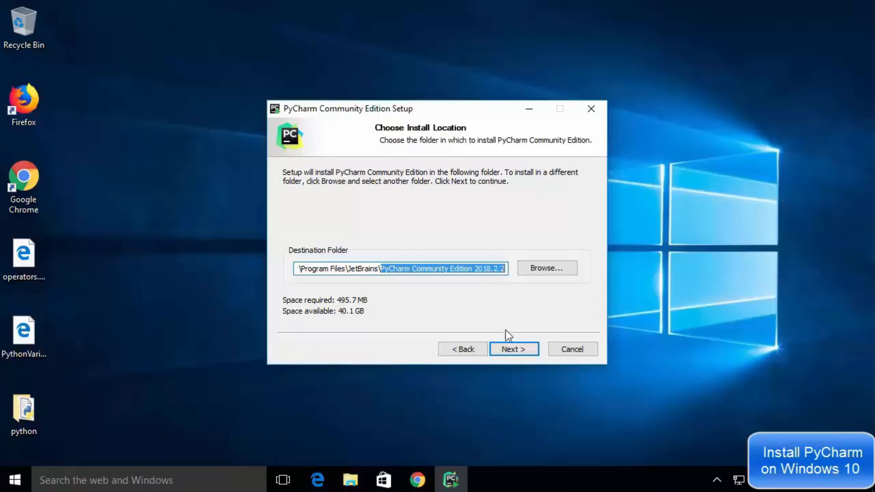
{"action": "left_click", "coordinate": [508, 348]}
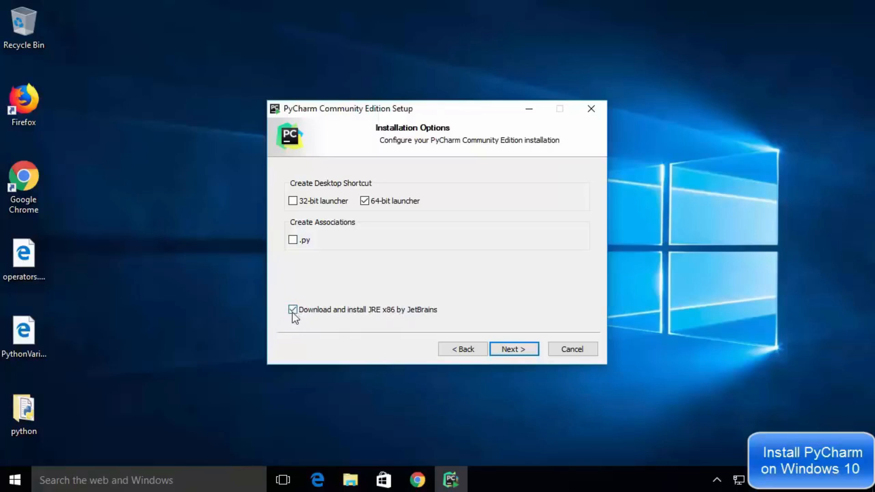
{"action": "left_click", "coordinate": [507, 349]}
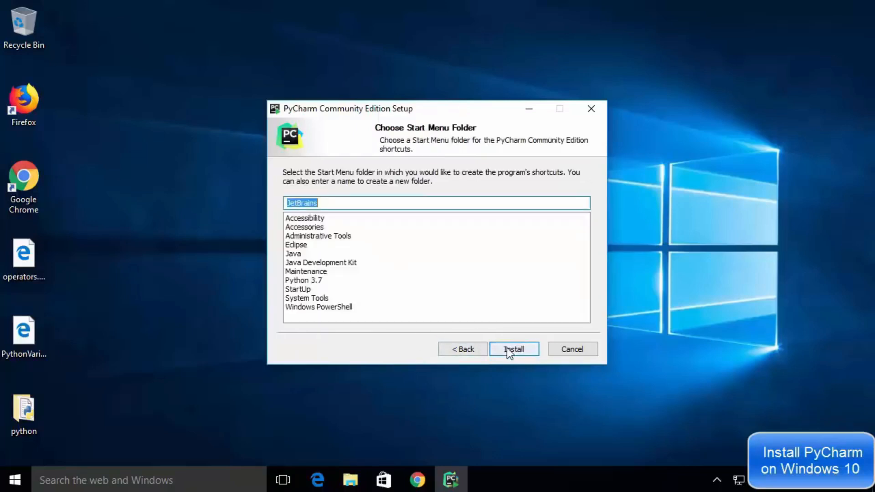
{"action": "left_click", "coordinate": [507, 348]}
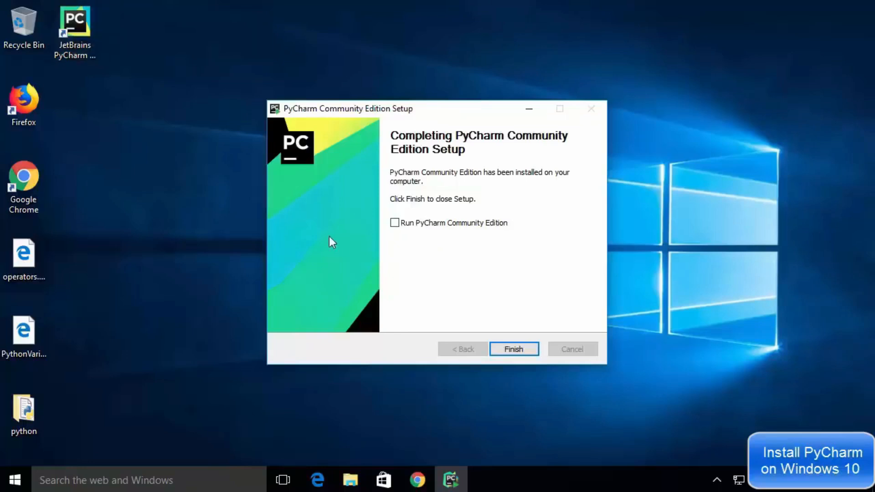
Finish setup with Run PyCharm Community Edition enabled and choose not to import previous settings
{"action": "left_click", "coordinate": [394, 223]}
{"action": "left_click", "coordinate": [515, 350]}
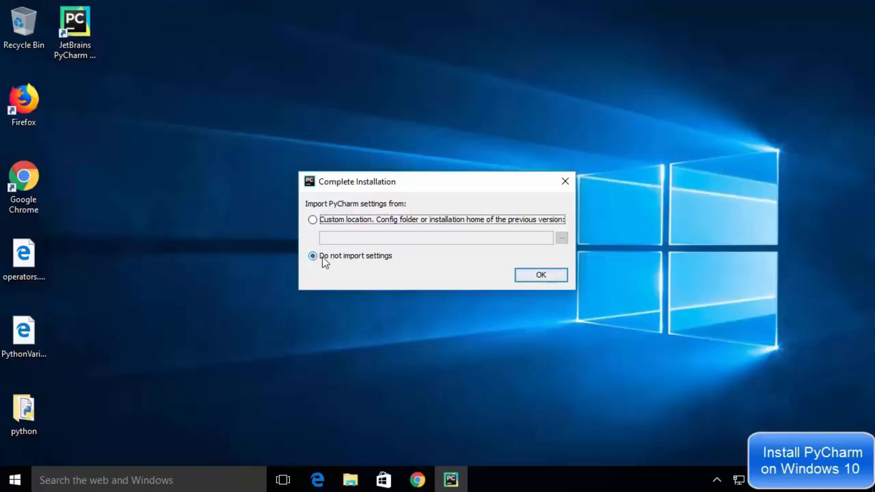
{"action": "left_click", "coordinate": [538, 275]}
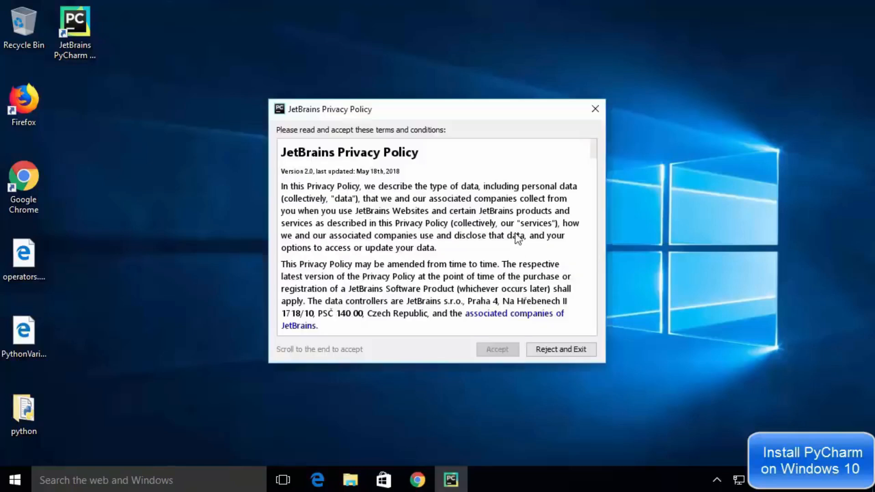
Accept the JetBrains Privacy Policy after scrolling to its end and decline sending usage statistics
{"action": "scroll", "coordinate": [515, 234], "scroll_direction": "down", "scroll_amount": 20}
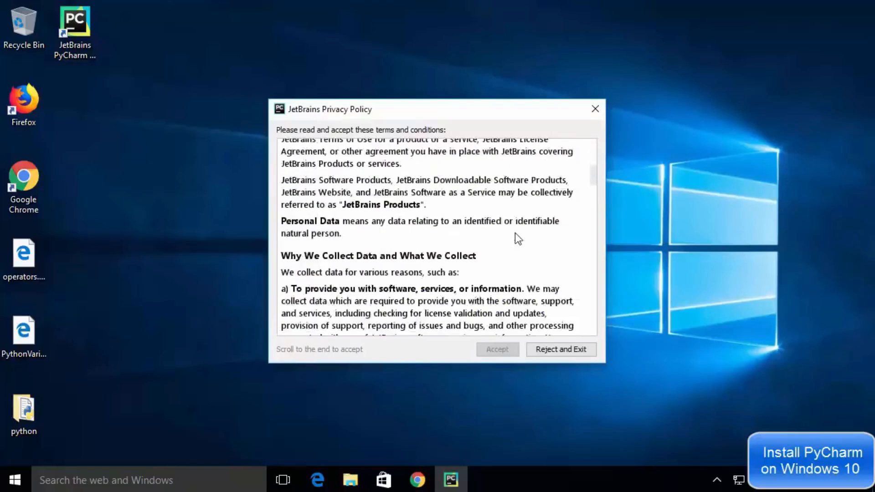
{"action": "scroll", "coordinate": [515, 233], "scroll_direction": "down", "scroll_amount": 20}
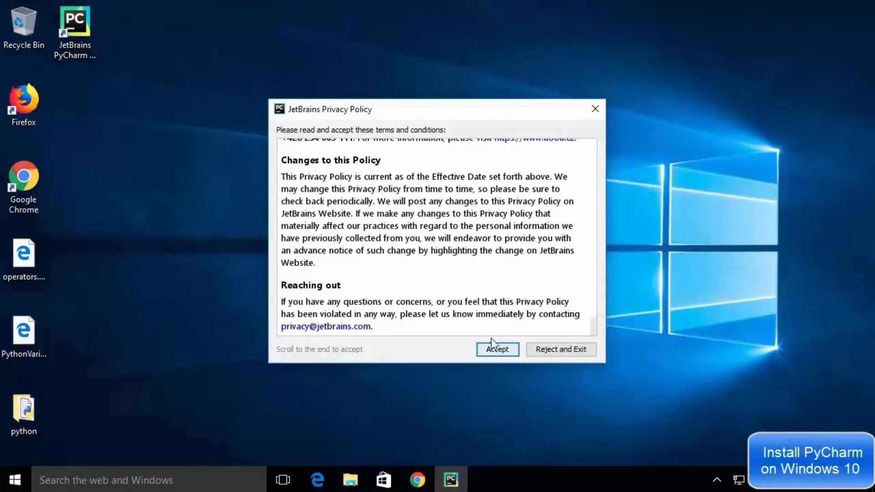
{"action": "left_click", "coordinate": [490, 351]}
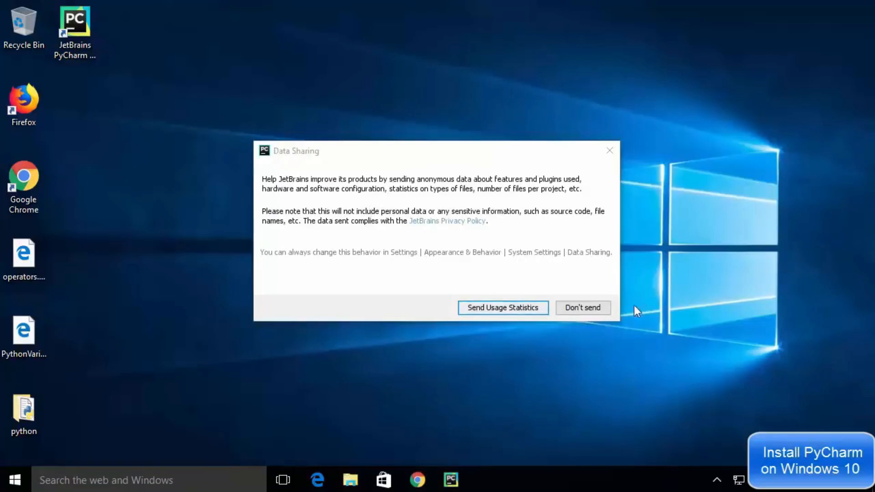
{"action": "left_click", "coordinate": [590, 308]}
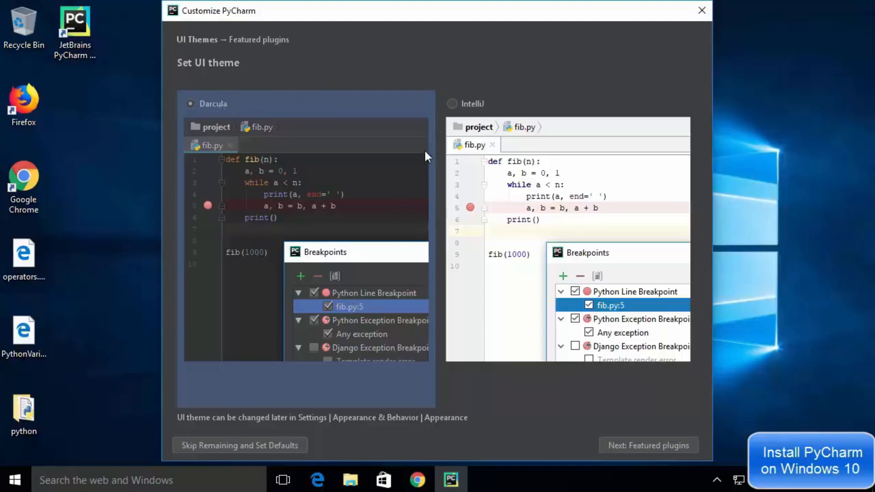
Choose the IntelliJ UI theme, skip the featured plugins and start using PyCharm
{"action": "left_click", "coordinate": [451, 104]}
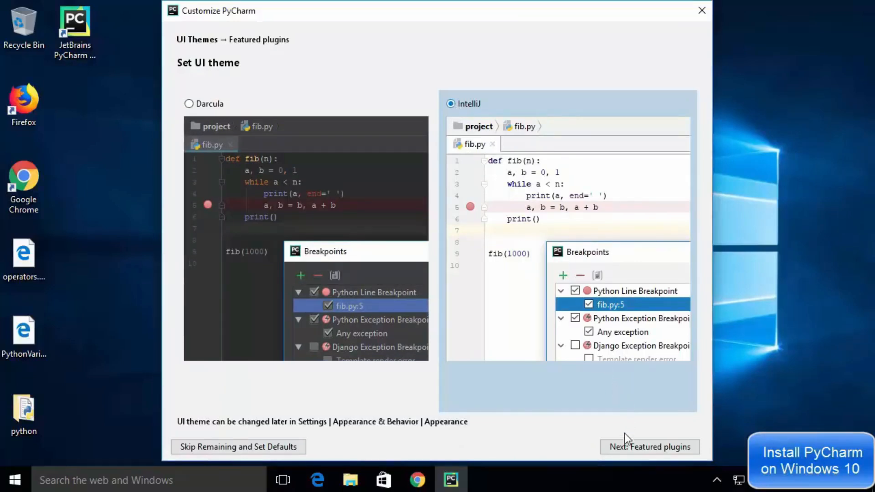
{"action": "left_click", "coordinate": [625, 448]}
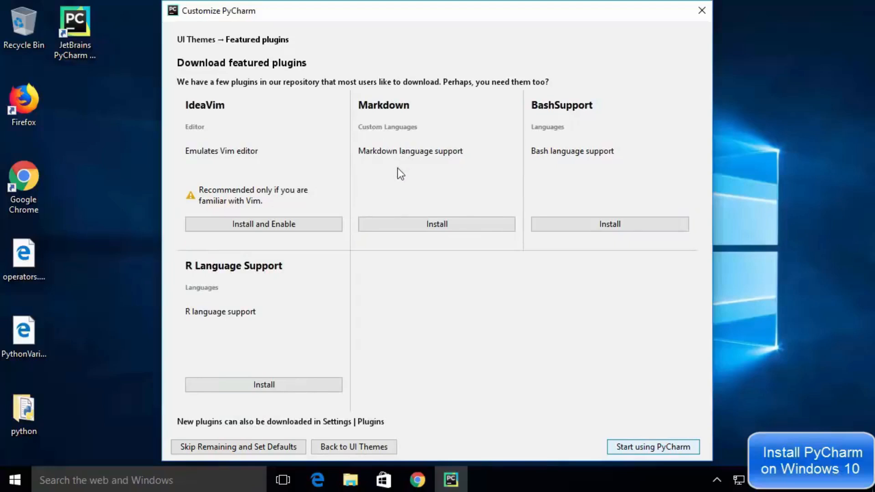
{"action": "left_click", "coordinate": [633, 448]}
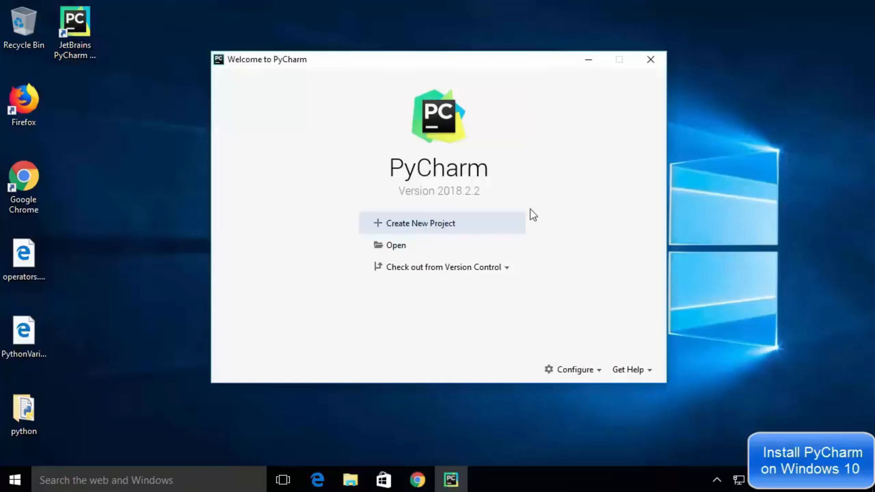
Create a new project at C:\Users\User2\PycharmProjects\HelloWorld
{"action": "left_click", "coordinate": [407, 228]}
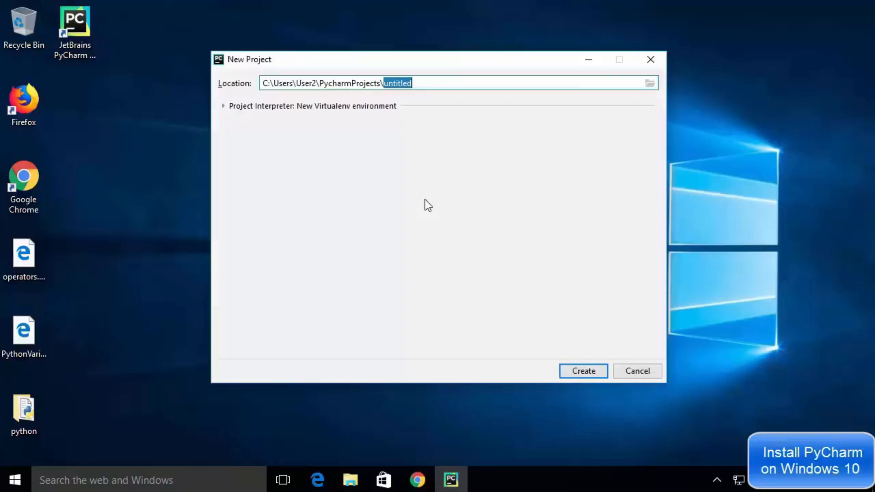
{"action": "left_click", "coordinate": [405, 83]}
{"action": "triple_click", "coordinate": [405, 84]}
{"action": "left_click", "coordinate": [406, 84]}
{"action": "double_click", "coordinate": [406, 83]}
{"action": "key", "text": "BackSpace"}
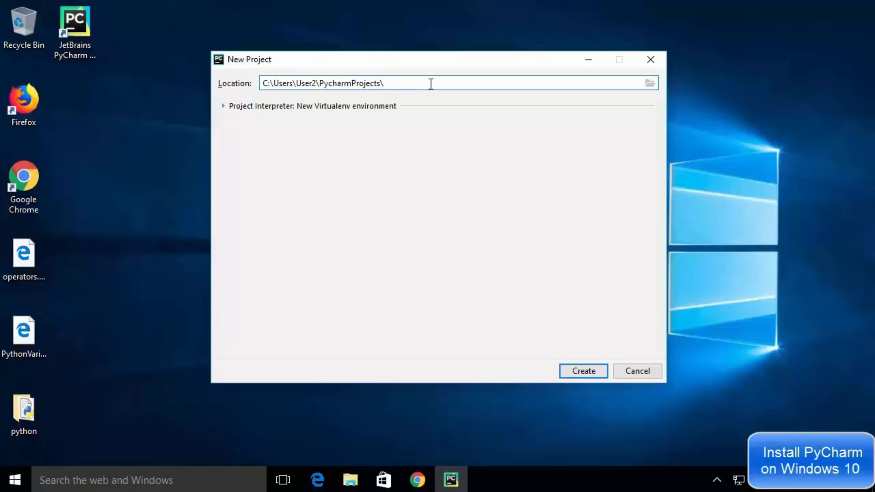
{"action": "type", "text": "HelloWorld"}
{"action": "left_click", "coordinate": [584, 371]}
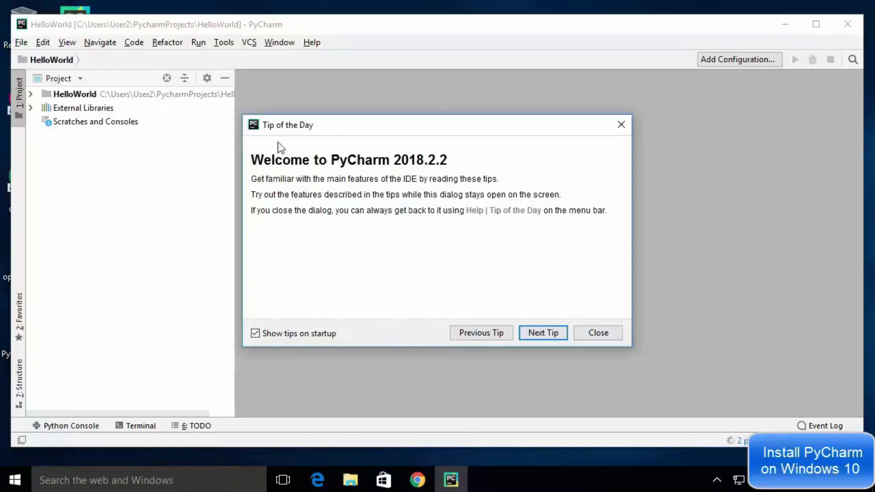
Close the Tip of the Day dialog and maximize the PyCharm window
{"action": "left_click", "coordinate": [582, 333]}
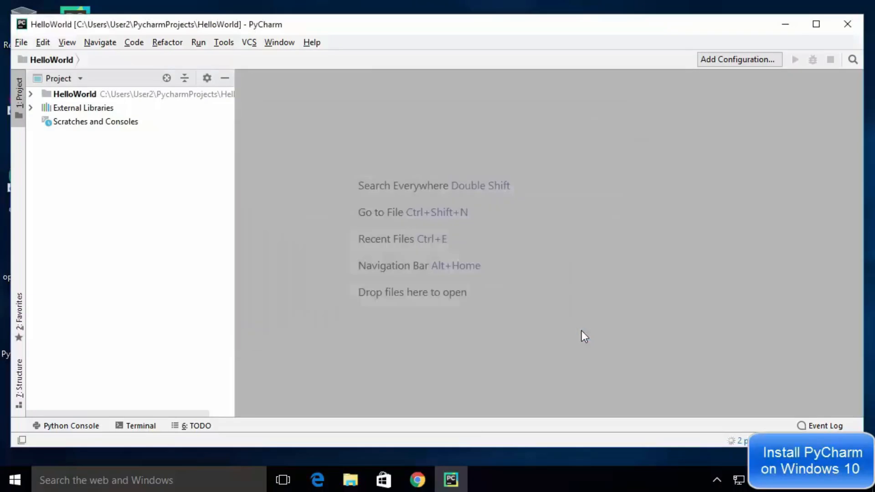
{"action": "left_click", "coordinate": [816, 24]}
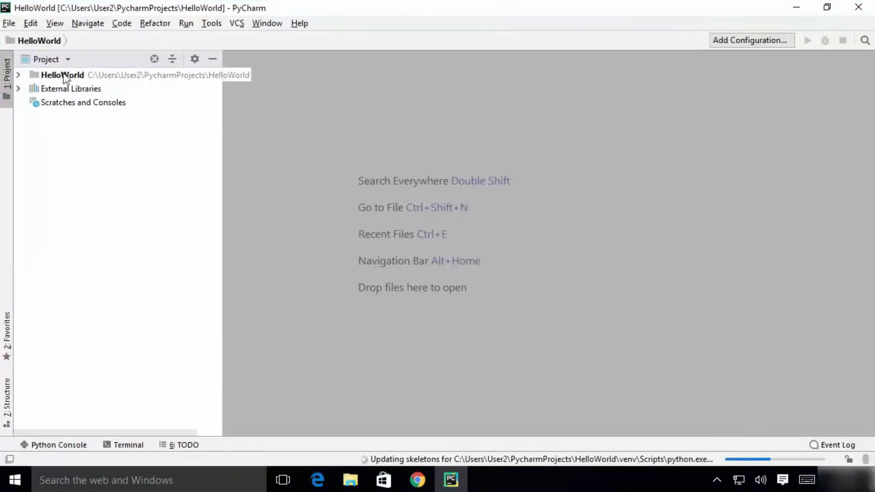
Add a new Python file named hello to the HelloWorld project folder
{"action": "left_click", "coordinate": [18, 75]}
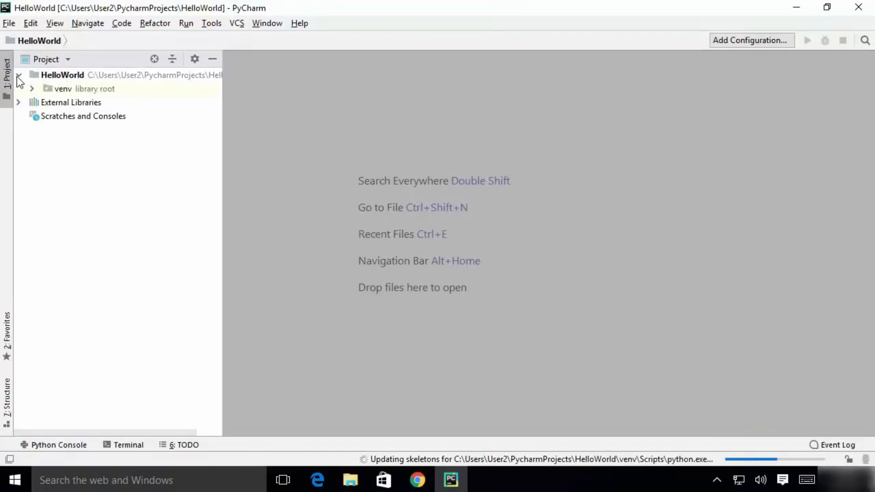
{"action": "left_click", "coordinate": [66, 73]}
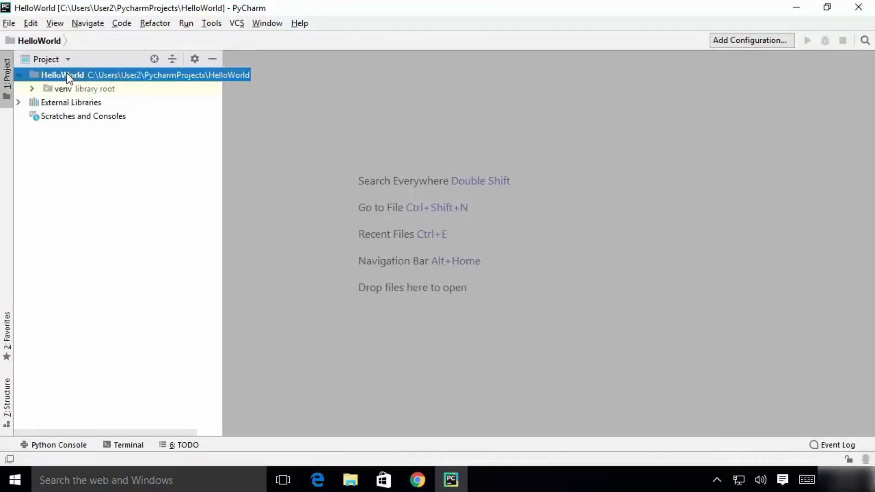
{"action": "right_click", "coordinate": [66, 74]}
{"action": "left_click", "coordinate": [66, 74]}
{"action": "right_click", "coordinate": [86, 75]}
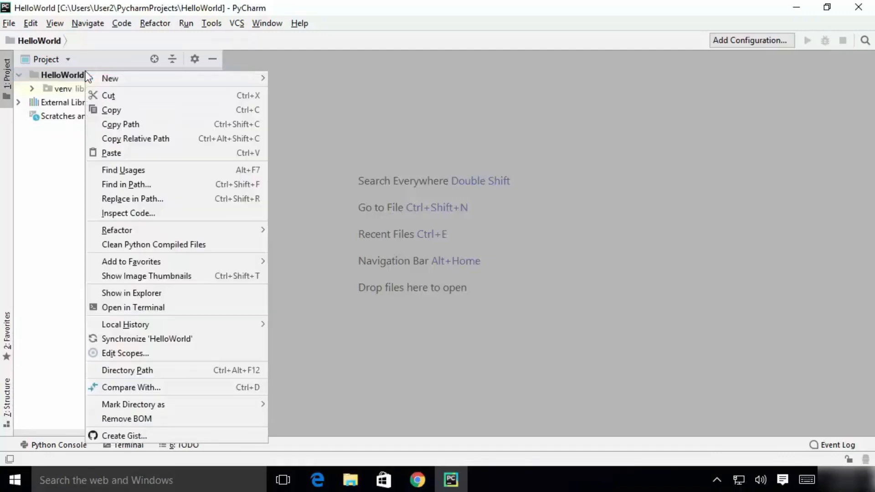
{"action": "mouse_move", "coordinate": [97, 78]}
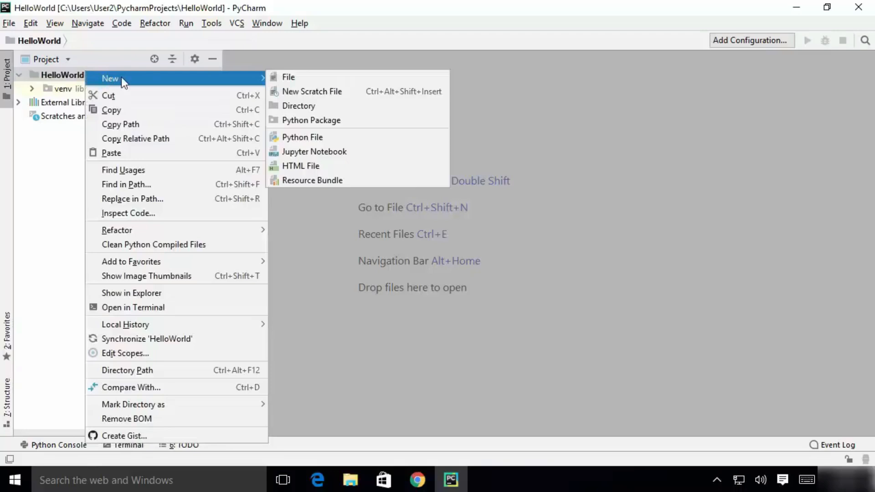
{"action": "left_click", "coordinate": [301, 137]}
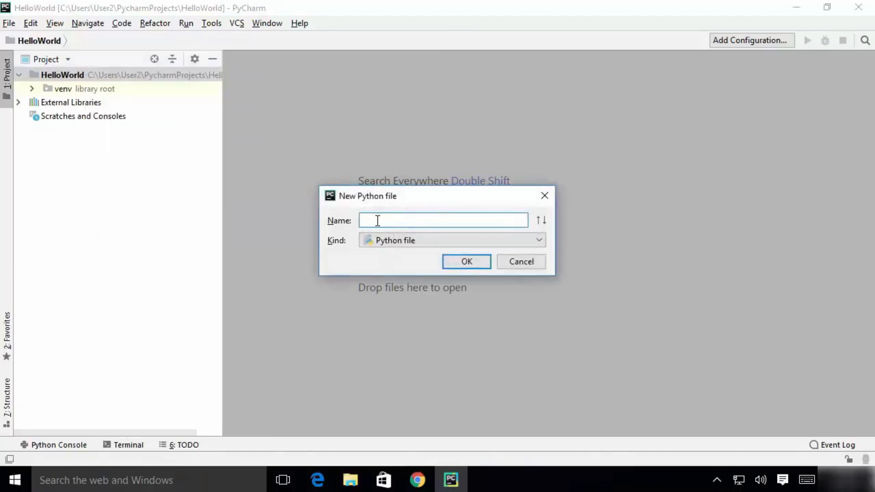
{"action": "type", "text": "hello"}
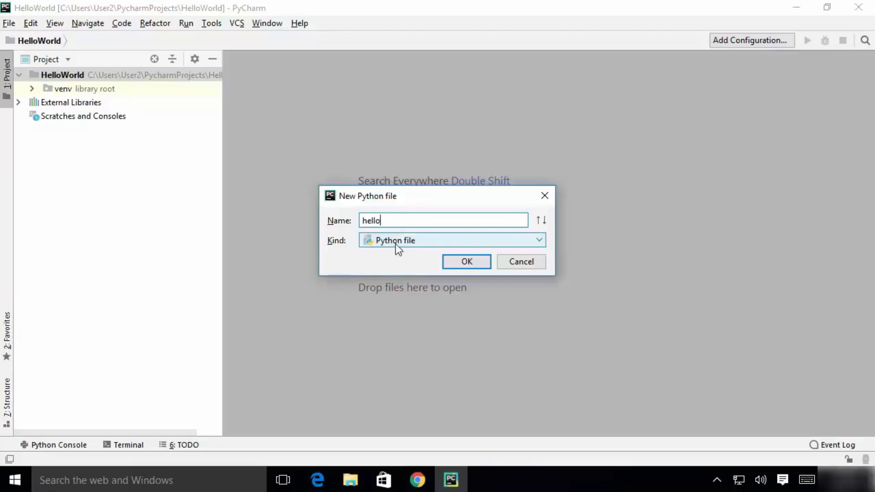
{"action": "left_click", "coordinate": [461, 263]}
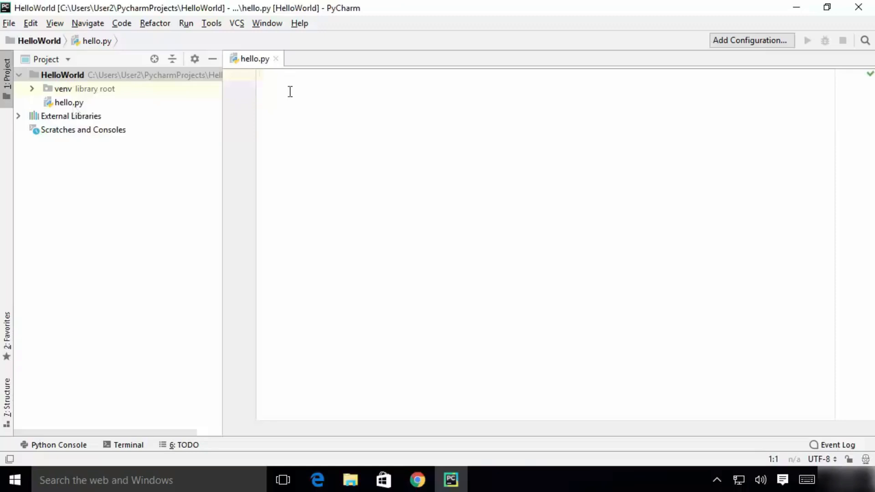
Write print ("Hello World") in hello.py
{"action": "type", "text": "print ()"}
{"action": "key", "text": "Left"}
{"action": "type", "text": "\"\""}
{"action": "key", "text": "Left"}
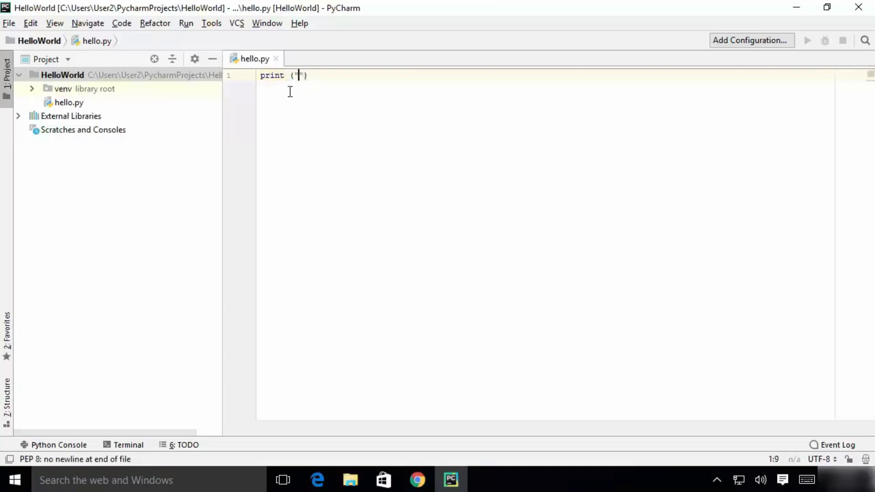
{"action": "type", "text": "Hello World"}
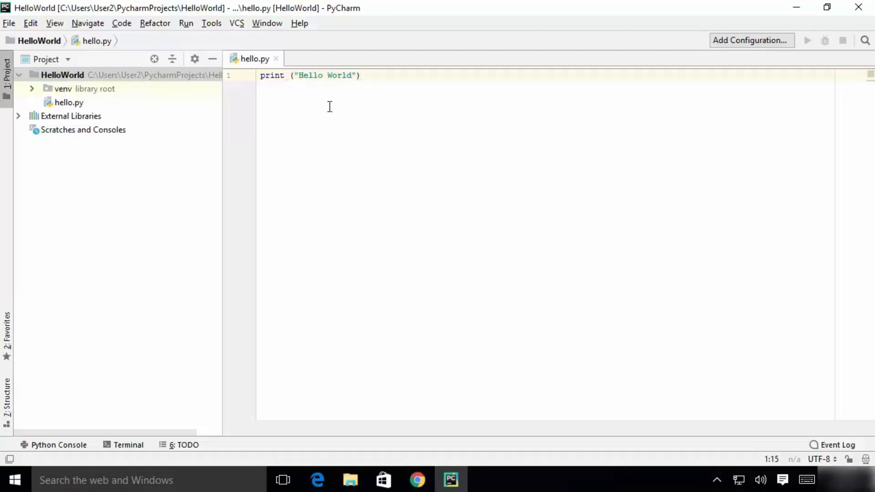
Run hello.py and inspect the Hello World output in the run console
{"action": "left_click", "coordinate": [393, 134]}
{"action": "right_click", "coordinate": [394, 134]}
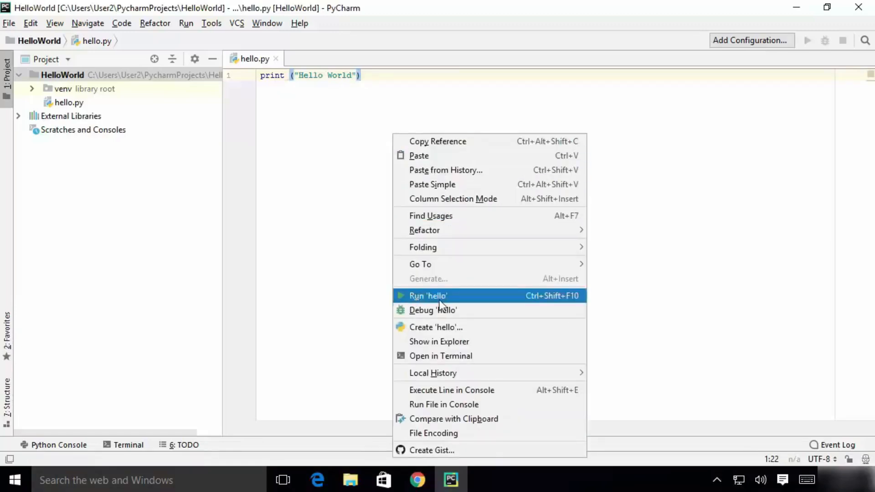
{"action": "left_click", "coordinate": [417, 299]}
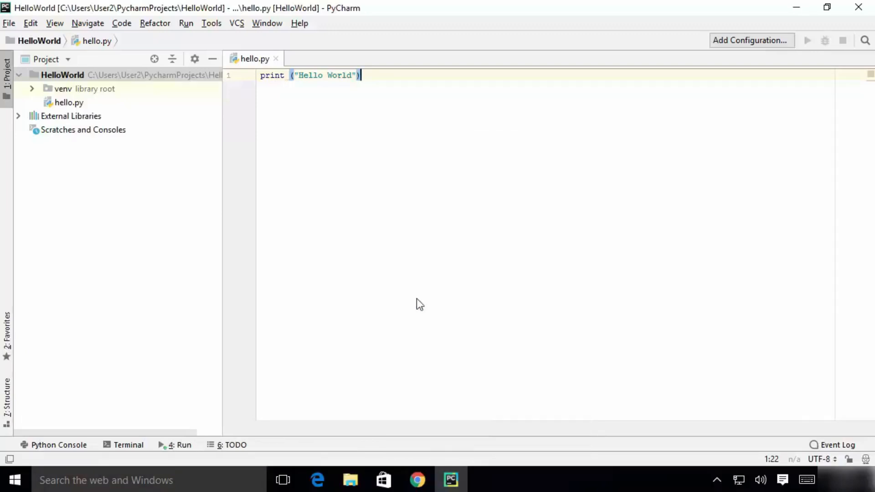
{"action": "left_click_drag", "start_coordinate": [149, 344], "coordinate": [61, 344]}
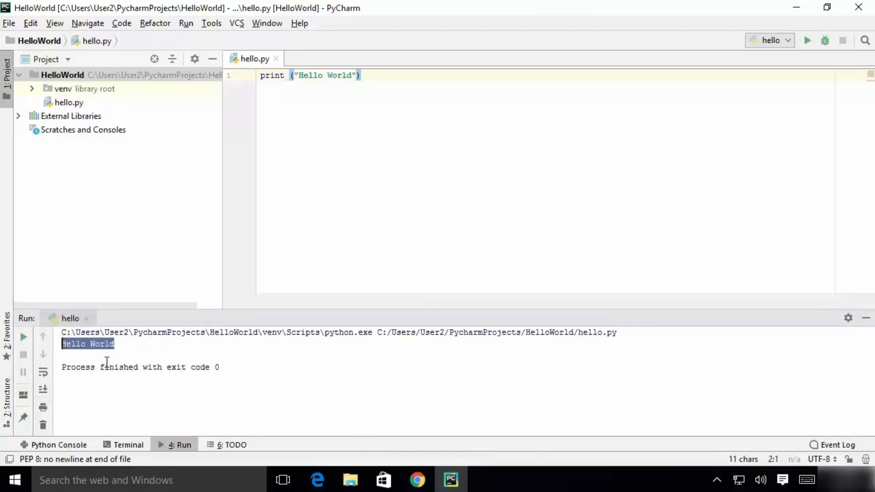
{"action": "left_click", "coordinate": [622, 264]}
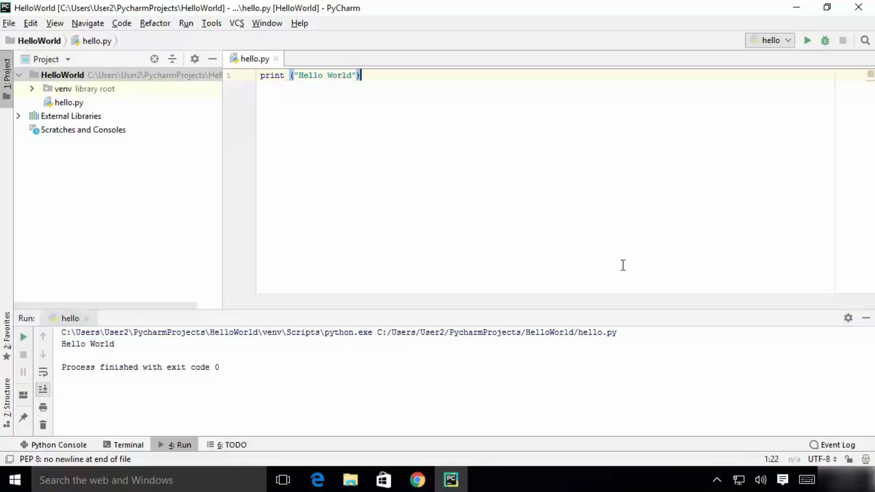